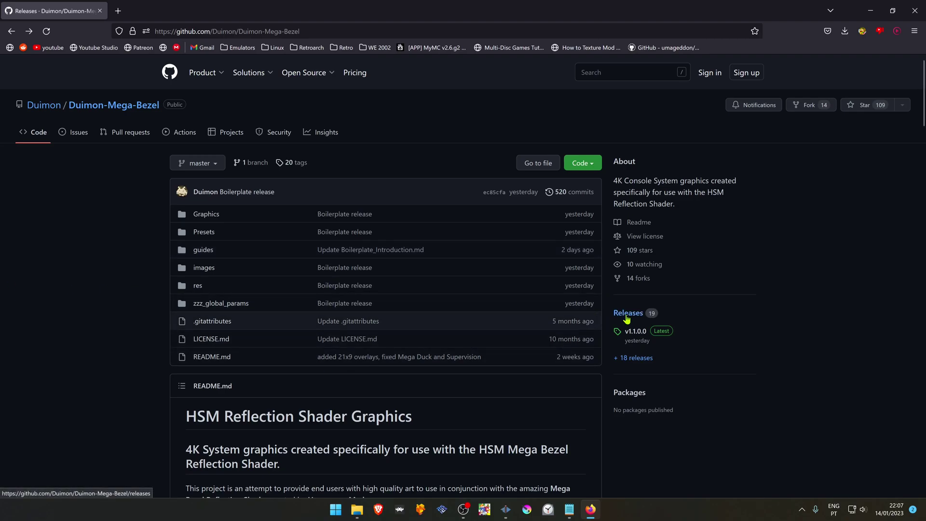
# Download the Duimon-Mega-Bezel_v1.1.0.0.zip asset from the v1.1.0.0 release and save it to the Desktop.
pyautogui.scroll(-2, 633, 314)
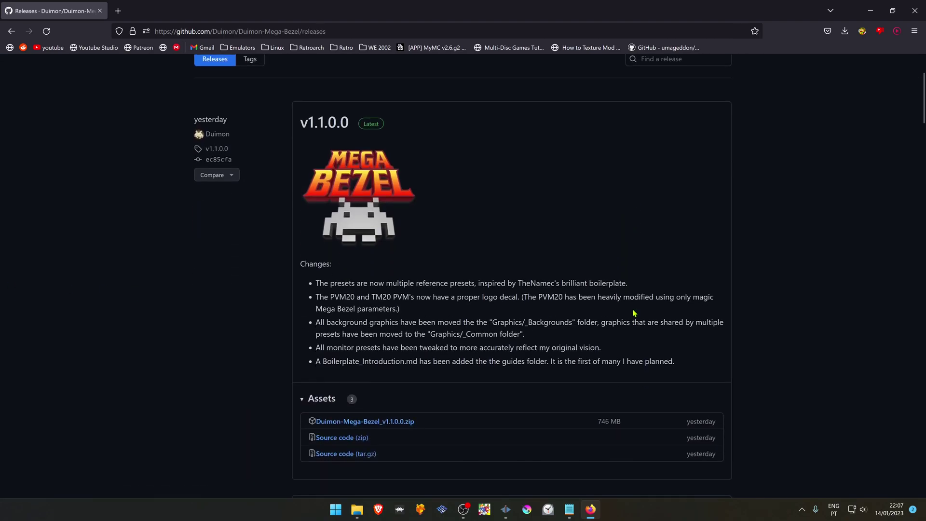
pyautogui.scroll(-2, 483, 297)
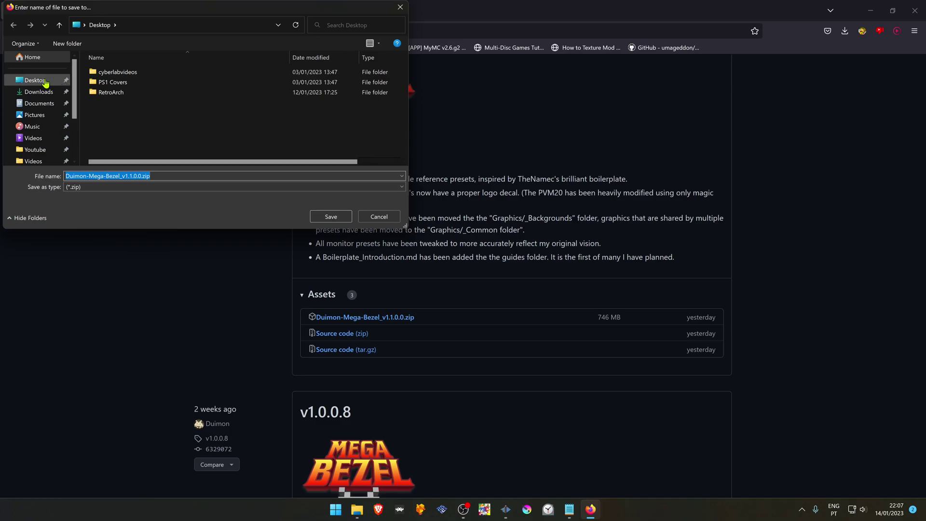
pyautogui.click(87, 103)
pyautogui.click(344, 219)
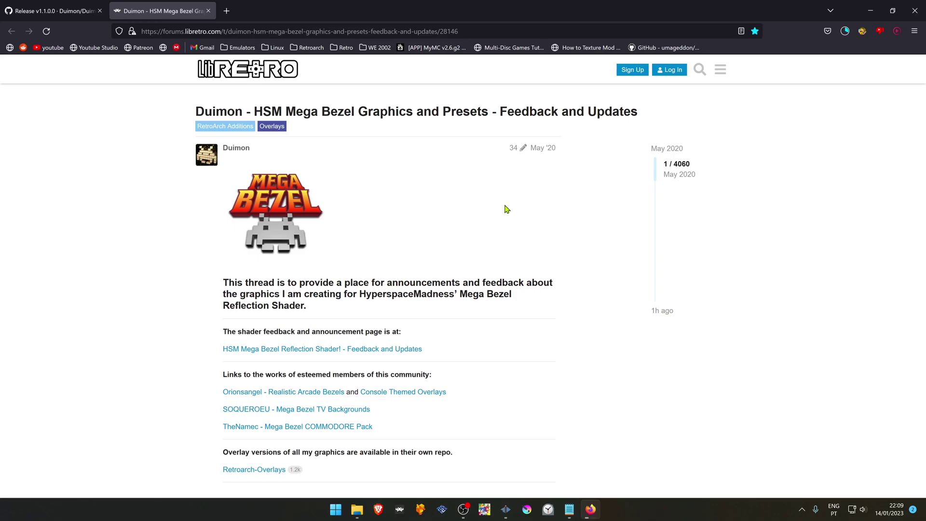
pyautogui.scroll(-6, 507, 209)
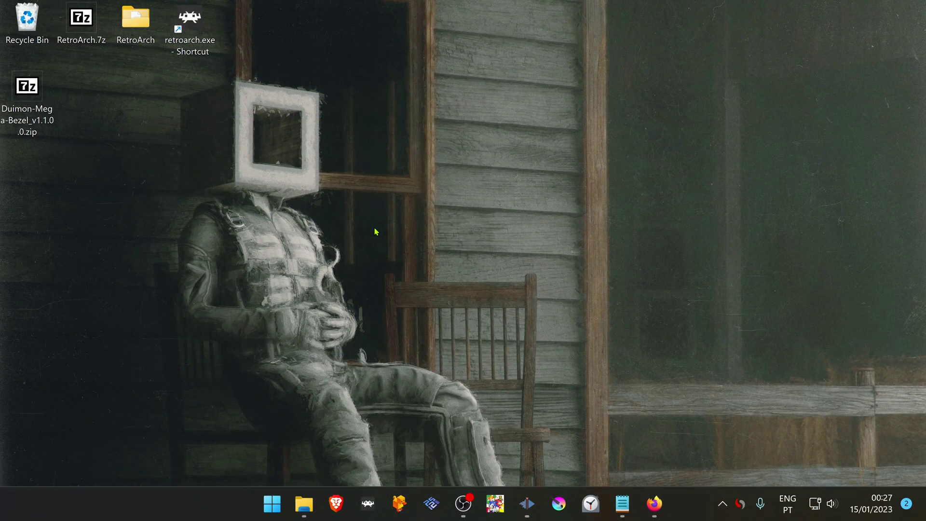
# Create a folder named Mega_Bezel_Packs inside the shaders folder of the RetroArch directory.
pyautogui.doubleClick(143, 17)
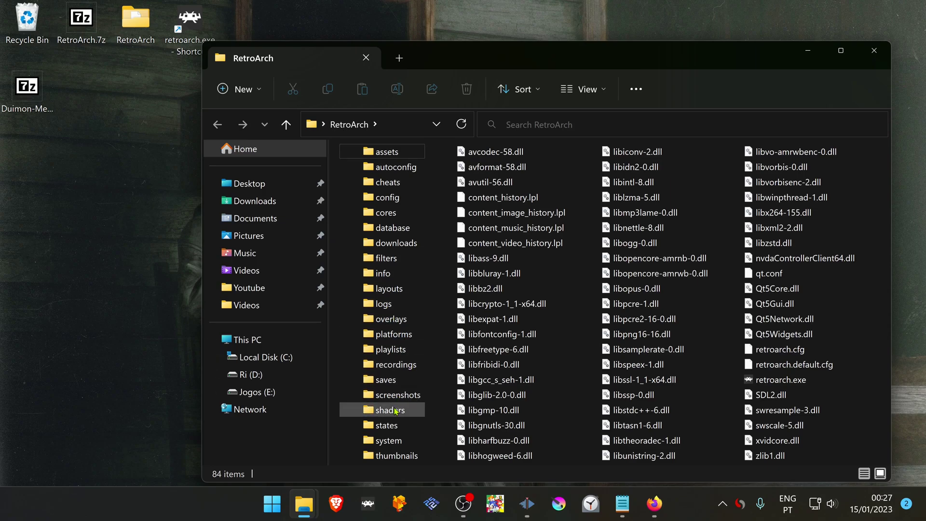
pyautogui.doubleClick(392, 410)
pyautogui.rightClick(397, 338)
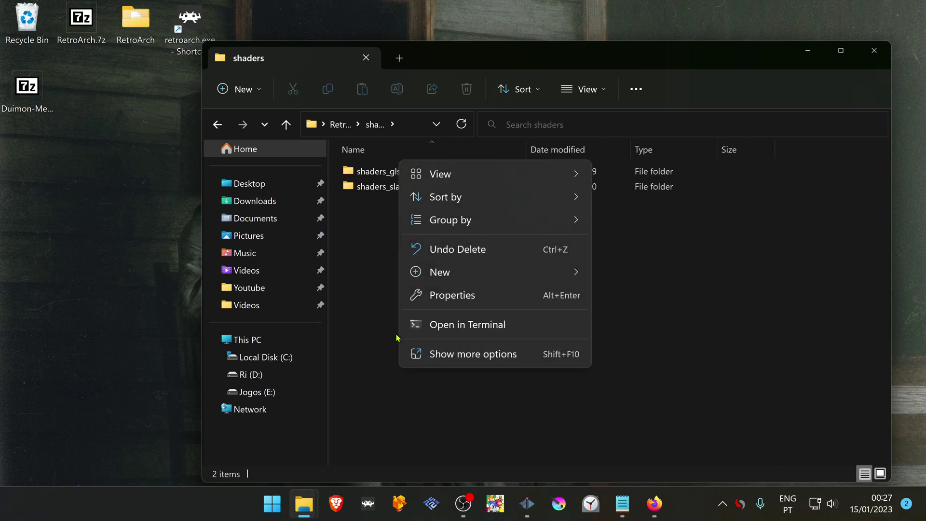
pyautogui.moveTo(419, 271)
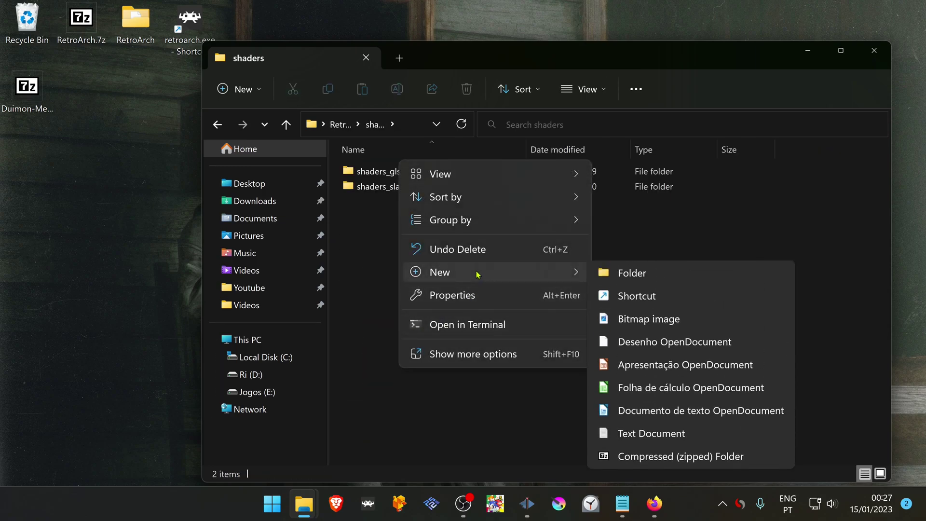
pyautogui.click(623, 282)
pyautogui.write('Mega_Bezel_Packs')
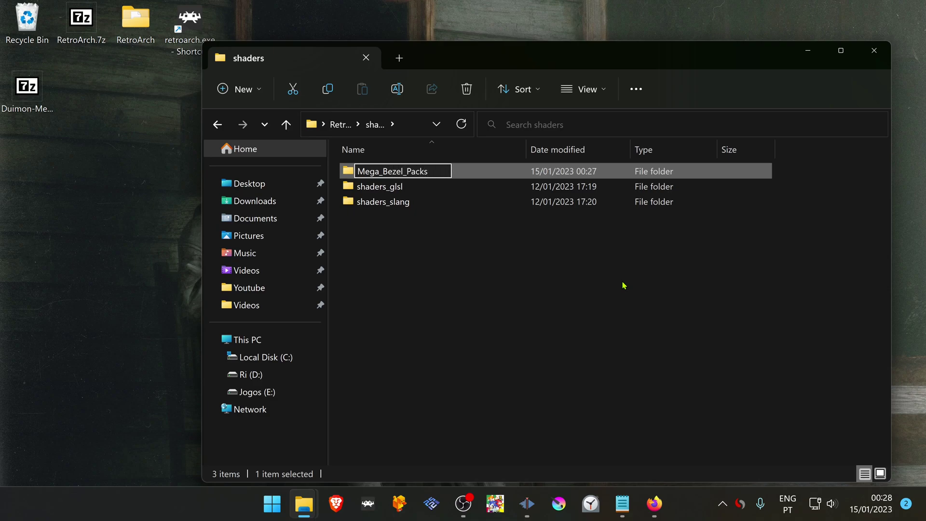
pyautogui.click(579, 311)
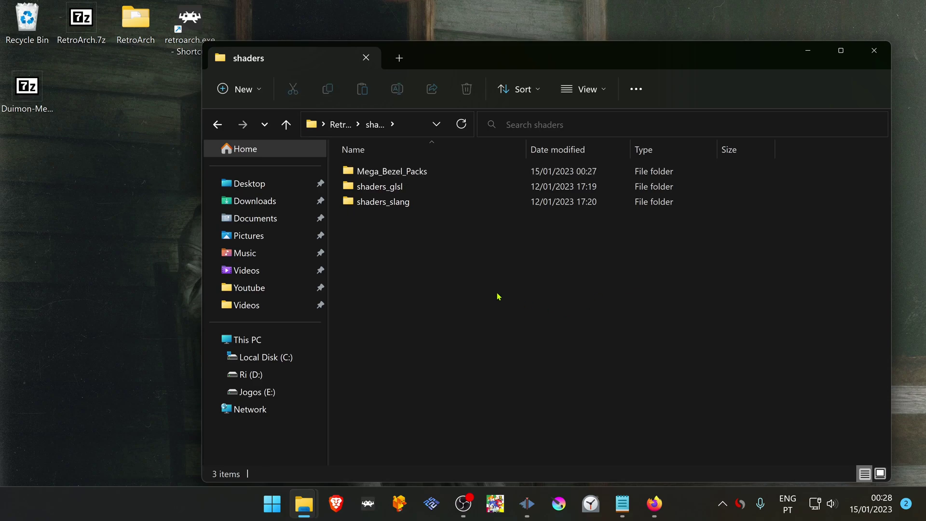
# Extract the Duimon-Mega-Bezel folder from the downloaded zip archive into the Mega_Bezel_Packs folder.
pyautogui.doubleClick(30, 106)
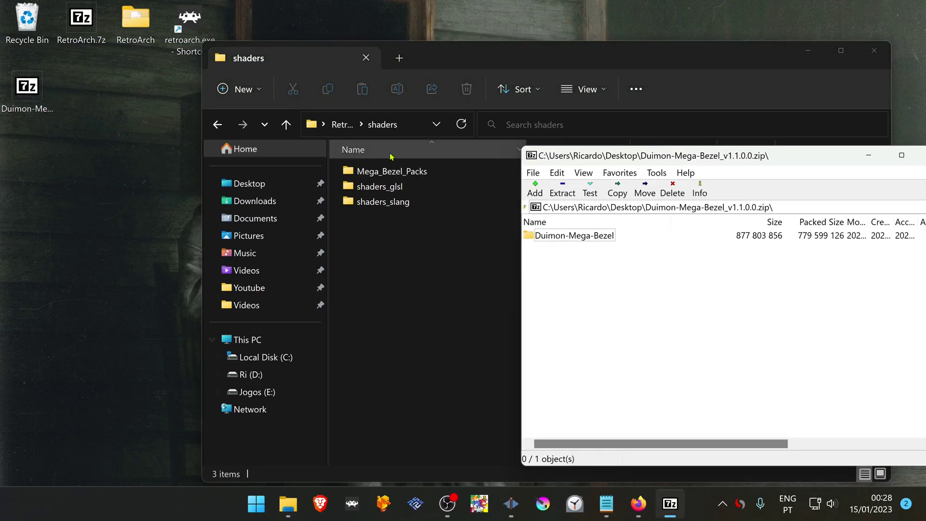
pyautogui.moveTo(649, 160); pyautogui.dragTo(569, 140)
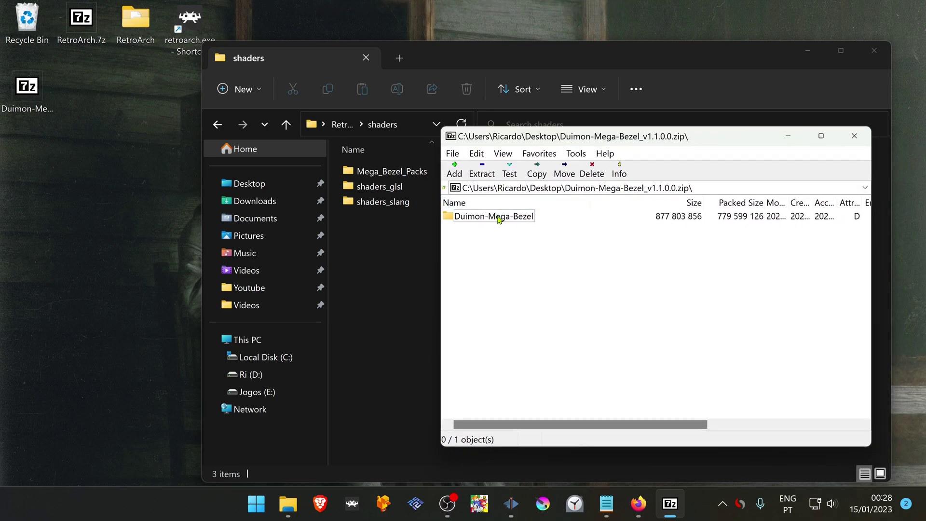
pyautogui.moveTo(499, 220); pyautogui.dragTo(416, 176)
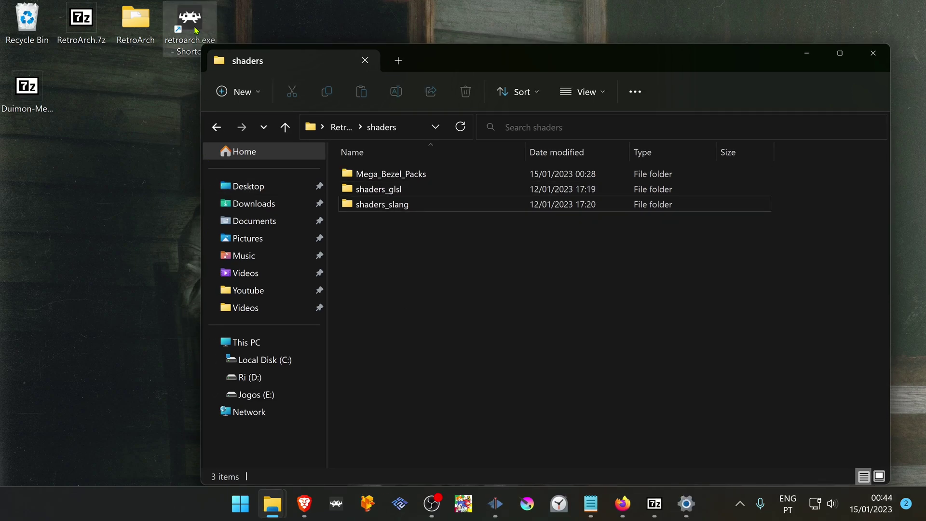
# Launch RetroArch from the desktop and open the Shaders settings for the running God Hand game.
pyautogui.doubleClick(195, 30)
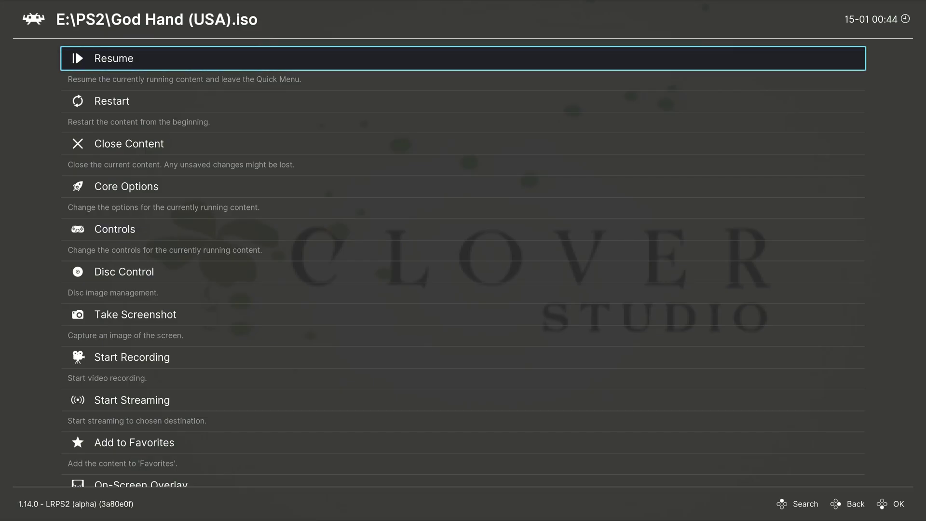
pyautogui.press('Down')
pyautogui.press('Down')
pyautogui.press('Down')
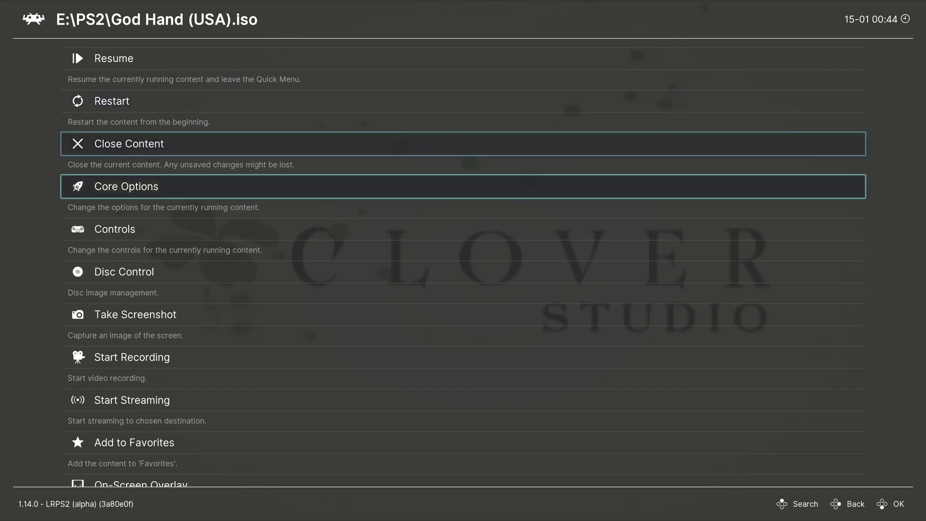
pyautogui.press('Up')
pyautogui.press('Up')
pyautogui.press('Up')
pyautogui.press('Up')
pyautogui.press('Up')
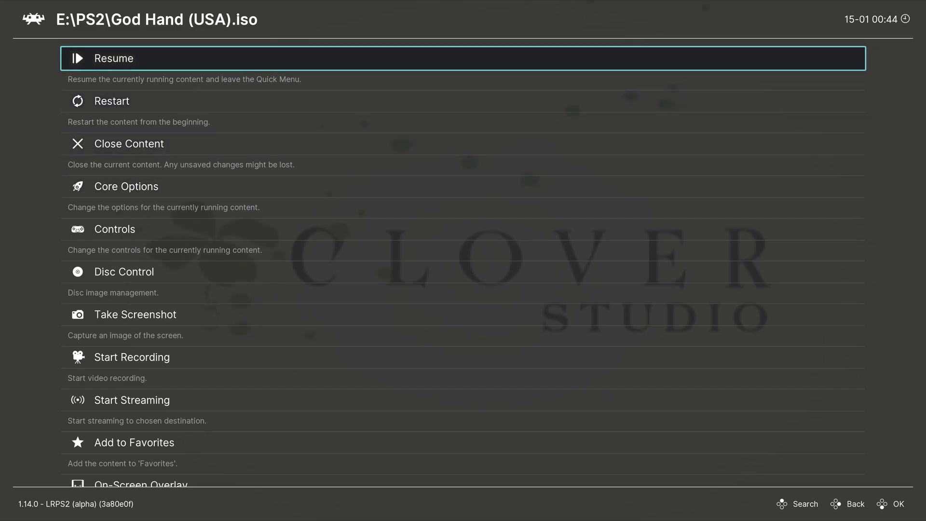
pyautogui.press('Return')
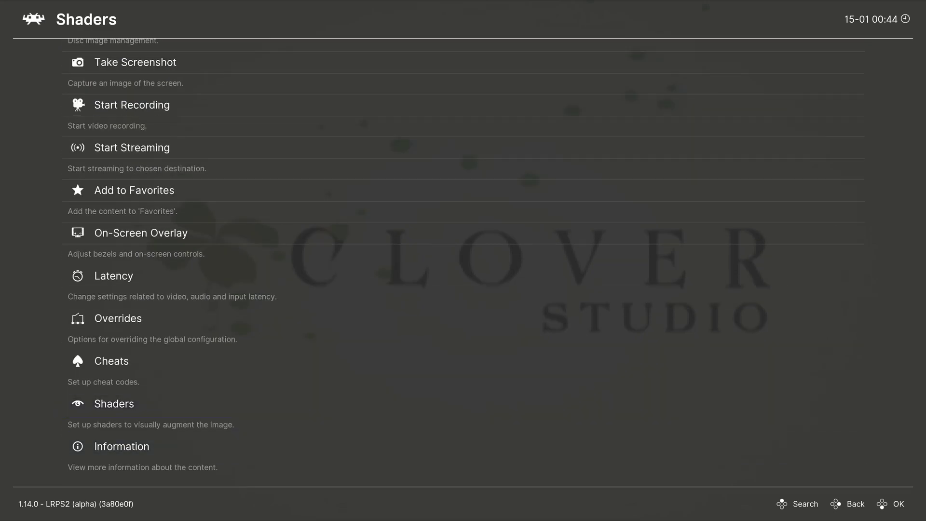
# Start loading a shader preset and open the Mega_Bezel_Packs folder.
pyautogui.press('Down')
pyautogui.press('Down')
pyautogui.press('Return')
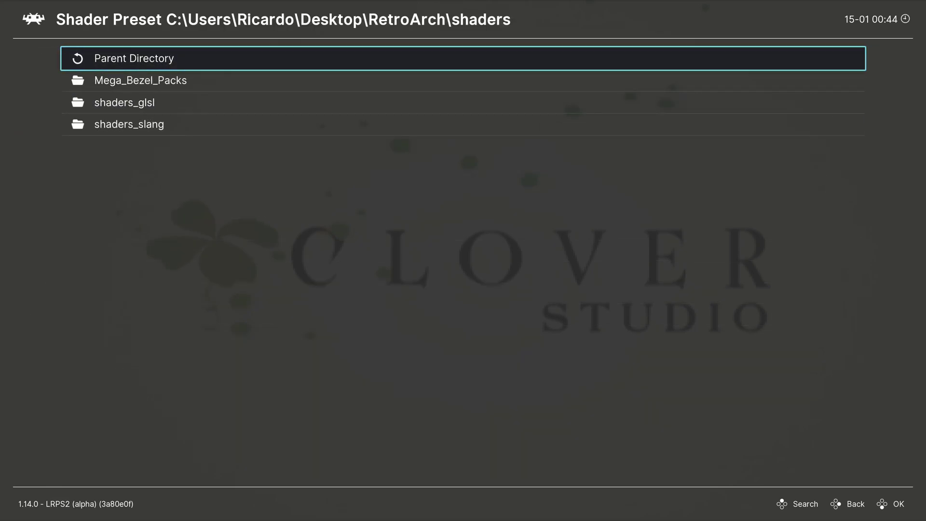
pyautogui.press('Down')
pyautogui.press('Return')
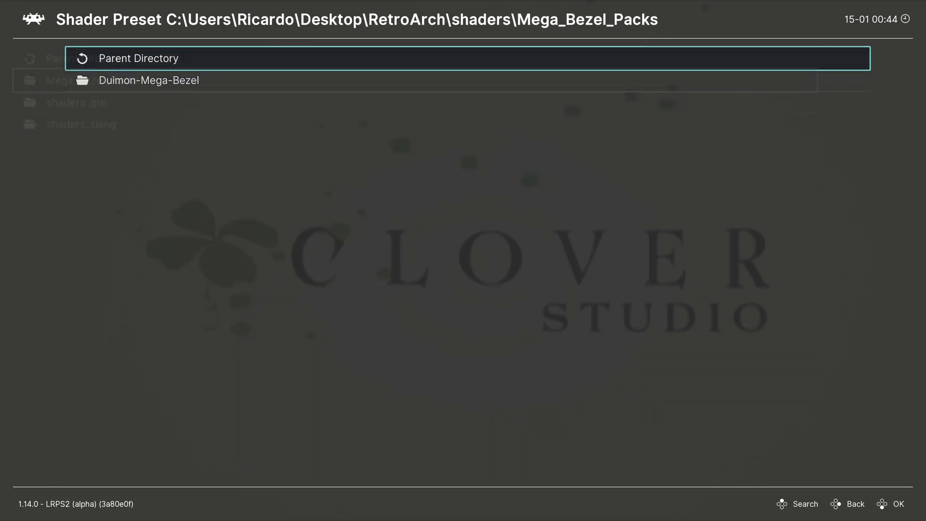
# Open the Presets folder inside the Duimon-Mega-Bezel pack.
pyautogui.press('Down')
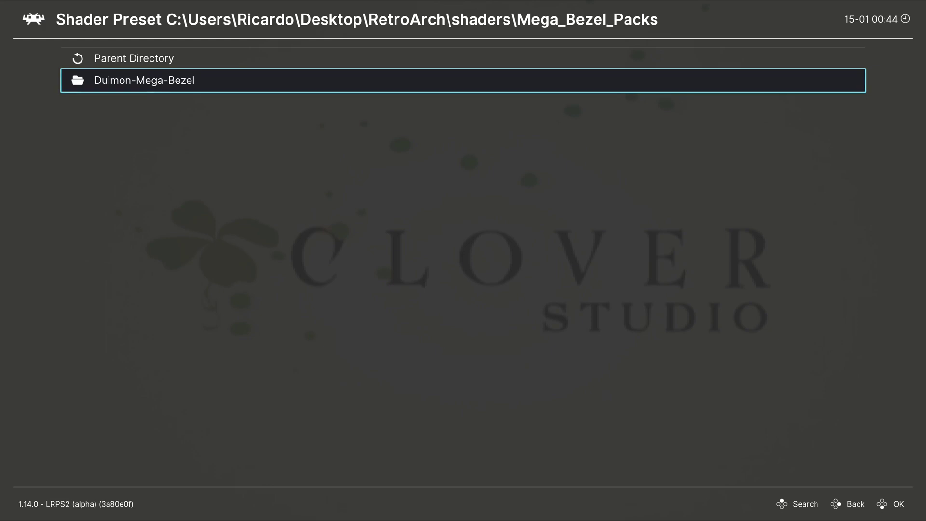
pyautogui.press('Return')
pyautogui.press('Down')
pyautogui.press('Down')
pyautogui.press('Down')
pyautogui.press('Down')
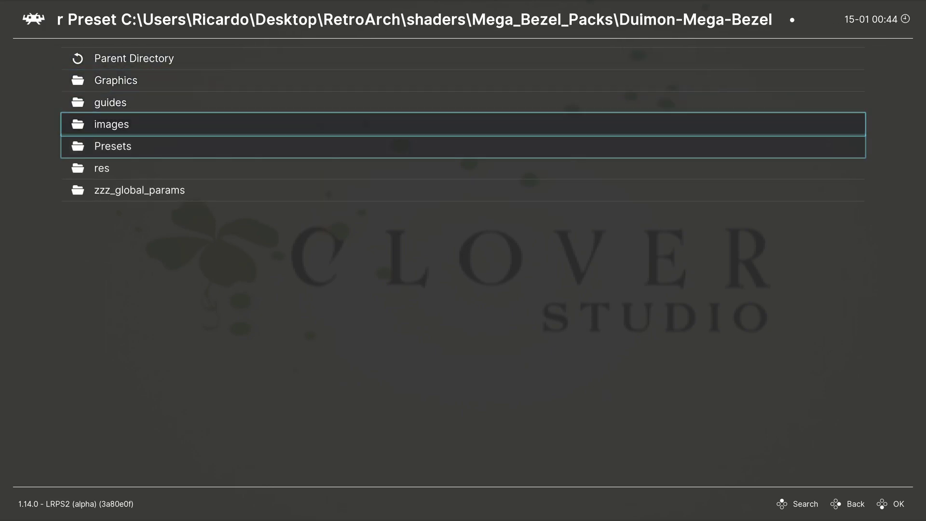
pyautogui.press('Return')
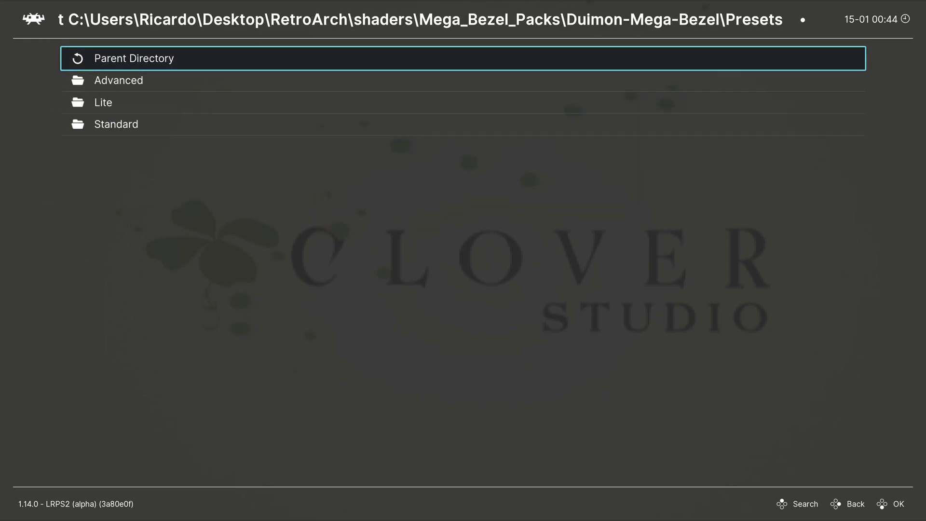
# Go over the Standard and Lite preset categories and open the Advanced folder.
pyautogui.press('Down')
pyautogui.press('Down')
pyautogui.press('Down')
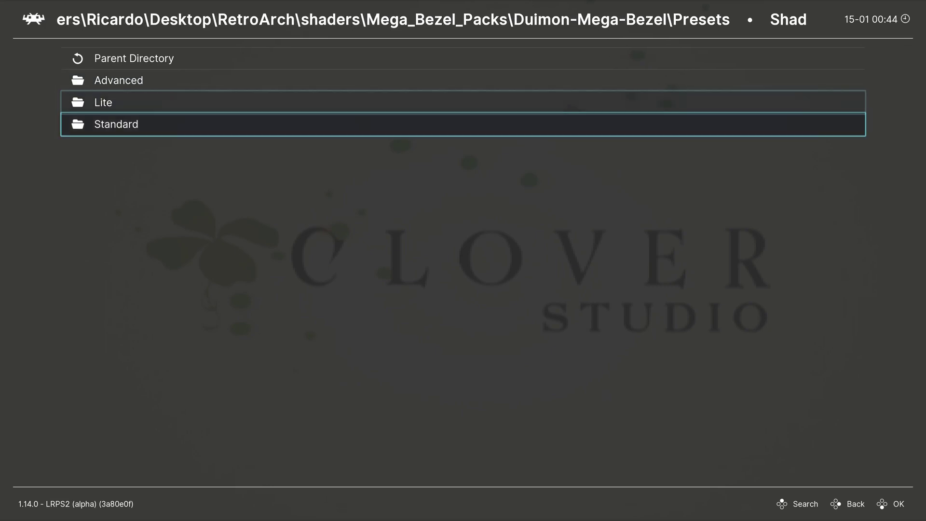
pyautogui.press('Up')
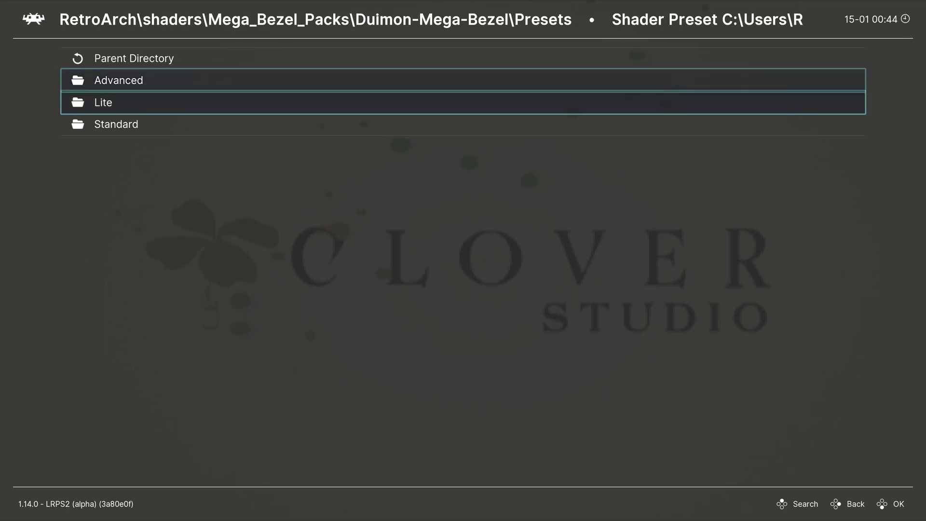
pyautogui.press('Down')
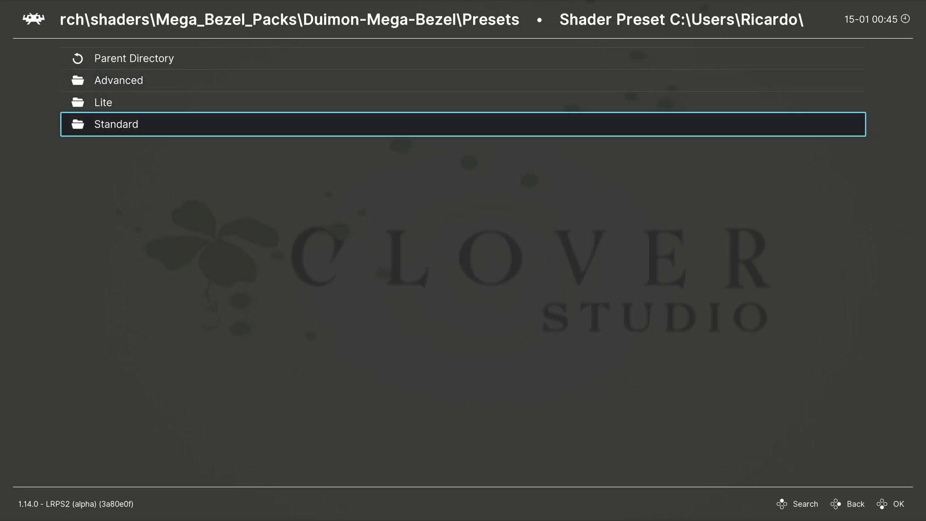
pyautogui.press('Up')
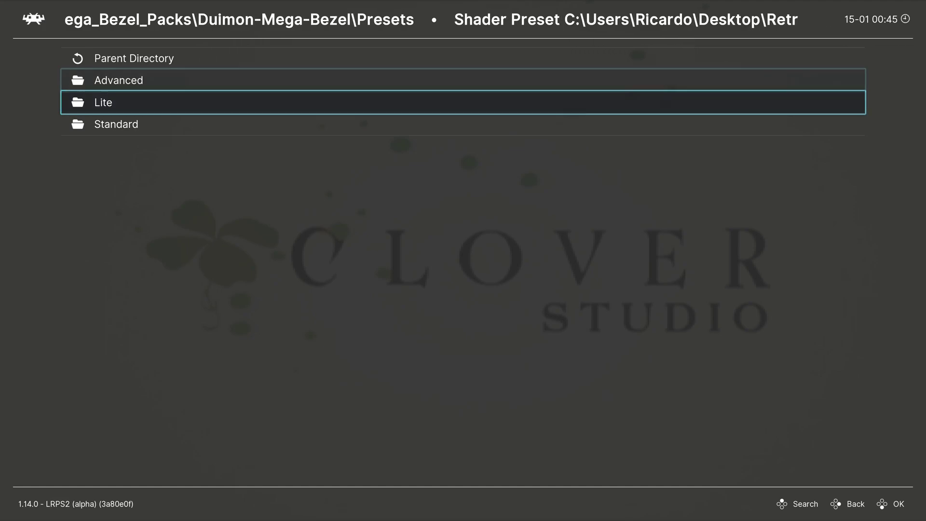
pyautogui.press('Return')
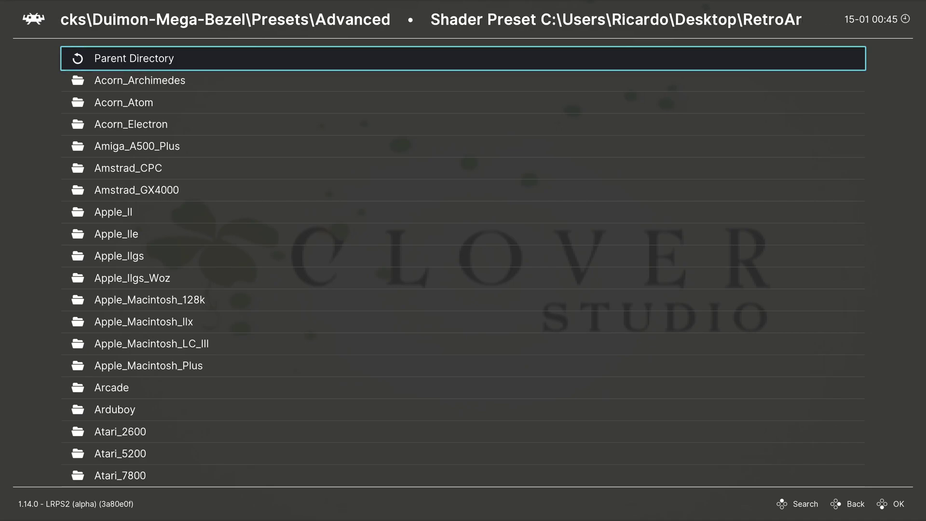
# Find the SONY_Playstation_2 folder among the Advanced console presets and open it.
pyautogui.press('Down')
pyautogui.press('Down')
pyautogui.press('Down')
pyautogui.press('Down')
pyautogui.press('Down')
pyautogui.press('Down')
pyautogui.press('Down')
pyautogui.press('Down')
pyautogui.press('Down')
pyautogui.press('Down')
pyautogui.press('Down')
pyautogui.press('Down')
pyautogui.press('Down')
pyautogui.press('Down')
pyautogui.press('Down')
pyautogui.press('Down')
pyautogui.press('Down')
pyautogui.press('Down')
pyautogui.press('Down')
pyautogui.press('Down')
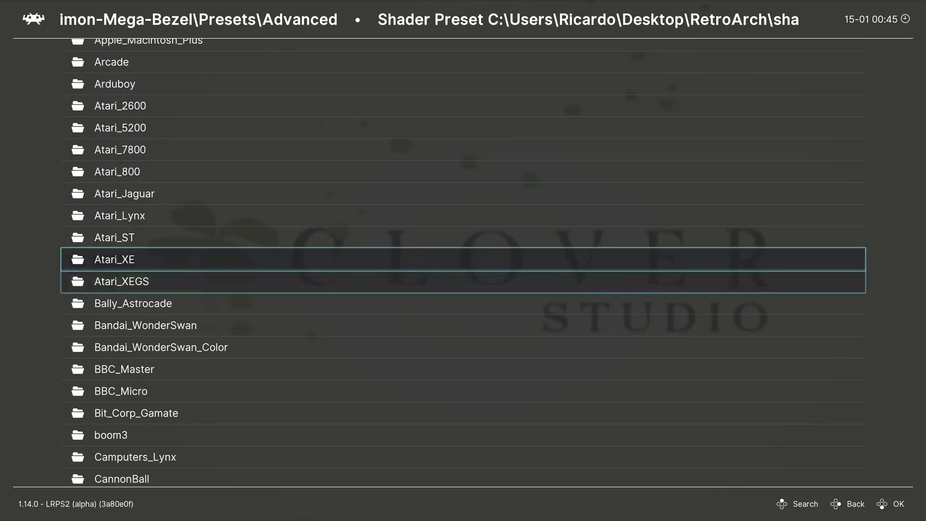
pyautogui.press('Down')
pyautogui.press('Down')
pyautogui.press('Down')
pyautogui.press('Down')
pyautogui.press('Down')
pyautogui.press('Down')
pyautogui.press('Down')
pyautogui.press('Down')
pyautogui.press('Down')
pyautogui.press('Down')
pyautogui.press('Down')
pyautogui.press('Down')
pyautogui.press('Down')
pyautogui.press('Down')
pyautogui.press('Down')
pyautogui.press('Down')
pyautogui.press('Down')
pyautogui.press('Down')
pyautogui.press('Down')
pyautogui.press('Down')
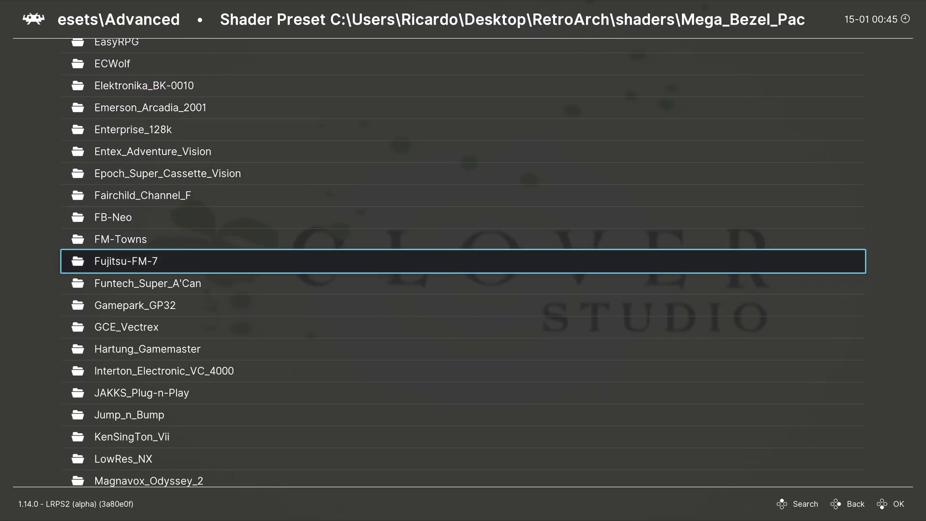
pyautogui.press('Down')
pyautogui.press('Down')
pyautogui.press('Down')
pyautogui.press('Down')
pyautogui.press('Down')
pyautogui.press('Down')
pyautogui.press('Down')
pyautogui.press('Down')
pyautogui.press('Down')
pyautogui.press('Down')
pyautogui.press('Down')
pyautogui.press('Down')
pyautogui.press('Down')
pyautogui.press('Down')
pyautogui.press('Down')
pyautogui.press('Down')
pyautogui.press('Down')
pyautogui.press('Down')
pyautogui.press('Down')
pyautogui.press('Down')
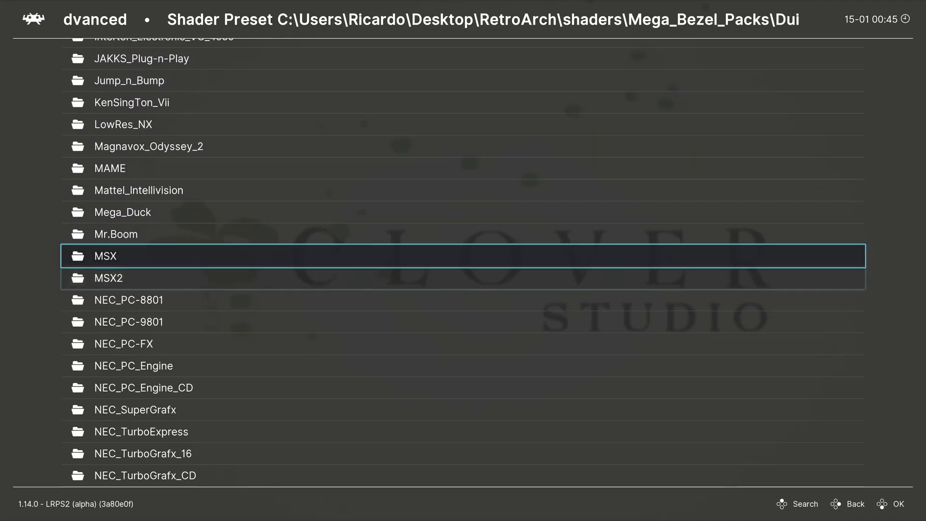
pyautogui.press('Down')
pyautogui.press('Down')
pyautogui.press('Down')
pyautogui.press('Down')
pyautogui.press('Down')
pyautogui.press('Down')
pyautogui.press('Down')
pyautogui.press('Down')
pyautogui.press('Down')
pyautogui.press('Down')
pyautogui.press('Down')
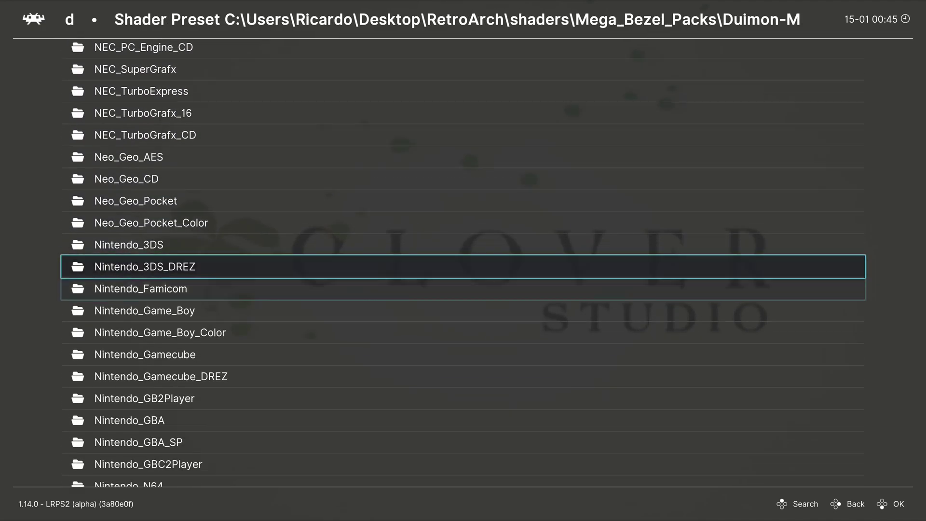
pyautogui.press('Down')
pyautogui.press('Down')
pyautogui.press('Down')
pyautogui.press('Down')
pyautogui.press('Down')
pyautogui.press('Down')
pyautogui.press('Down')
pyautogui.press('Down')
pyautogui.press('Down')
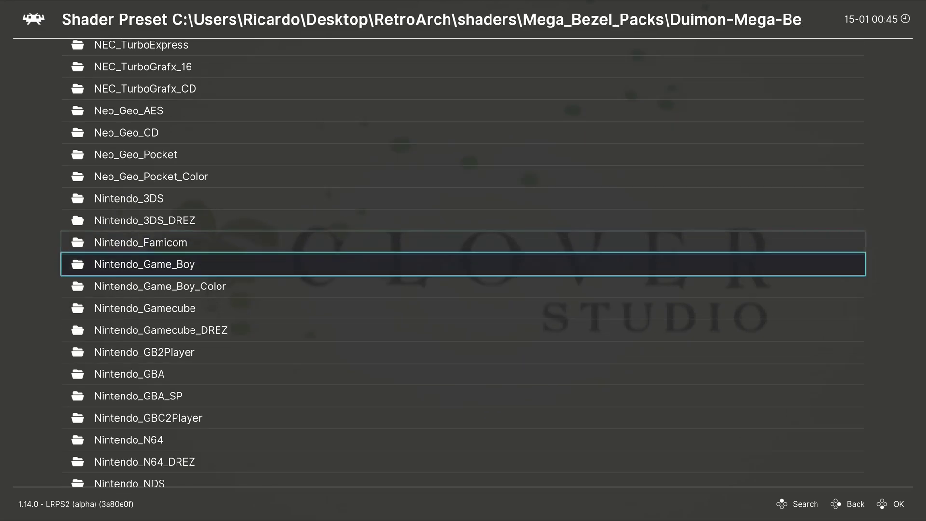
pyautogui.press('Down')
pyautogui.press('Down')
pyautogui.press('Down')
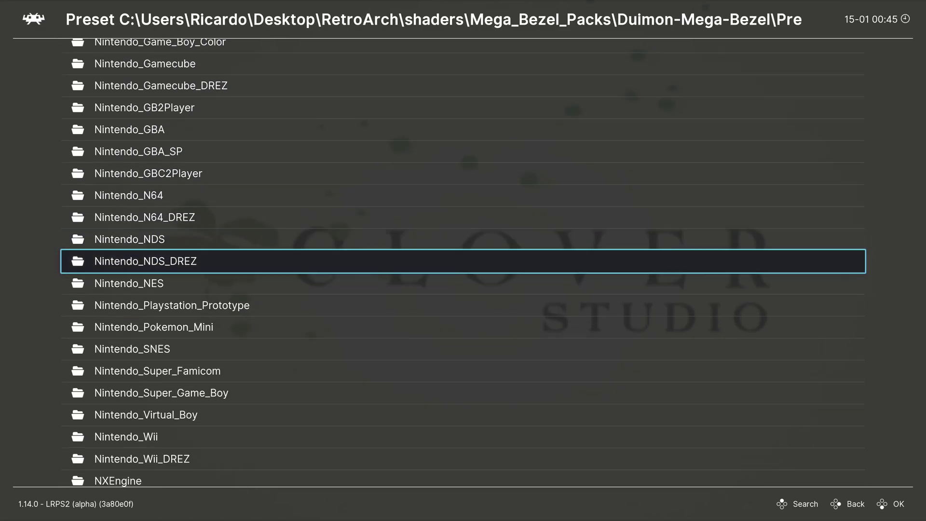
pyautogui.press('Down')
pyautogui.press('Down')
pyautogui.press('Down')
pyautogui.press('Down')
pyautogui.press('Down')
pyautogui.press('Down')
pyautogui.press('Down')
pyautogui.press('Down')
pyautogui.press('Down')
pyautogui.press('Down')
pyautogui.press('Down')
pyautogui.press('Down')
pyautogui.press('Down')
pyautogui.press('Down')
pyautogui.press('Down')
pyautogui.press('Down')
pyautogui.press('Down')
pyautogui.press('Down')
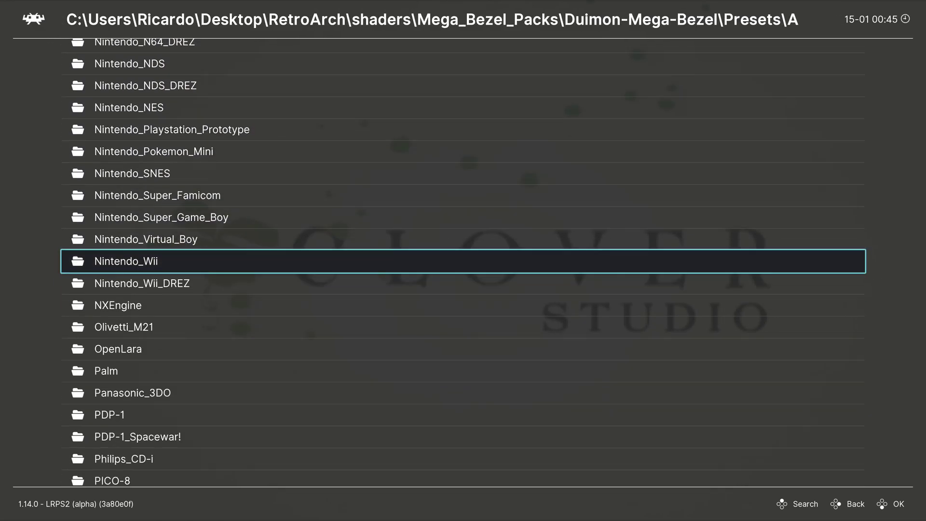
pyautogui.press('Down')
pyautogui.press('Down')
pyautogui.press('Down')
pyautogui.press('Down')
pyautogui.press('Down')
pyautogui.press('Down')
pyautogui.press('Down')
pyautogui.press('Down')
pyautogui.press('Down')
pyautogui.press('Down')
pyautogui.press('Down')
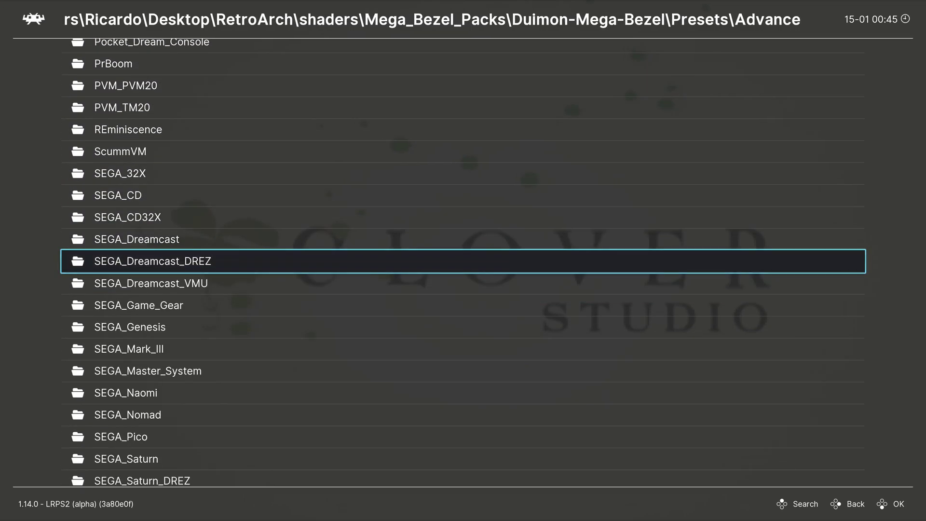
pyautogui.press('Down')
pyautogui.press('Down')
pyautogui.press('Down')
pyautogui.press('Down')
pyautogui.press('Down')
pyautogui.press('Down')
pyautogui.press('Down')
pyautogui.press('Down')
pyautogui.press('Down')
pyautogui.press('Down')
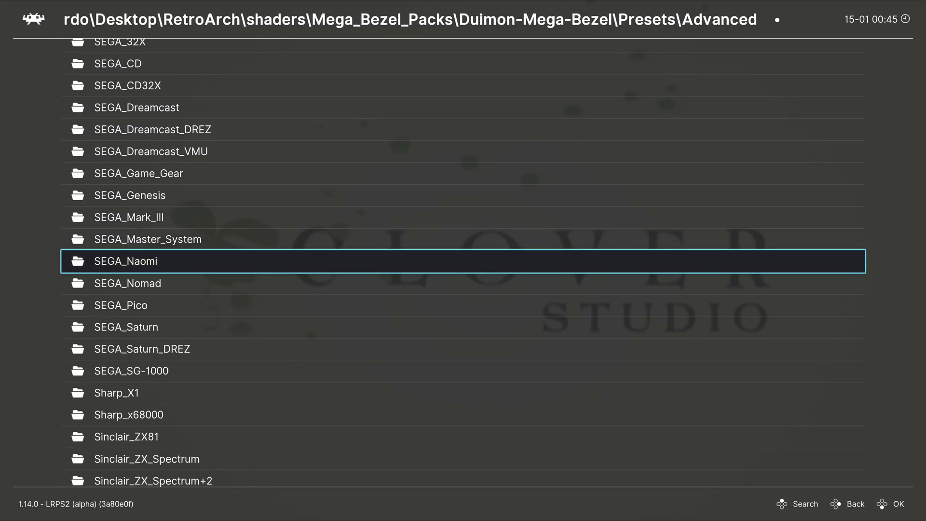
pyautogui.press('Down')
pyautogui.press('Down')
pyautogui.press('Down')
pyautogui.press('Down')
pyautogui.press('Down')
pyautogui.press('Down')
pyautogui.press('Down')
pyautogui.press('Down')
pyautogui.press('Down')
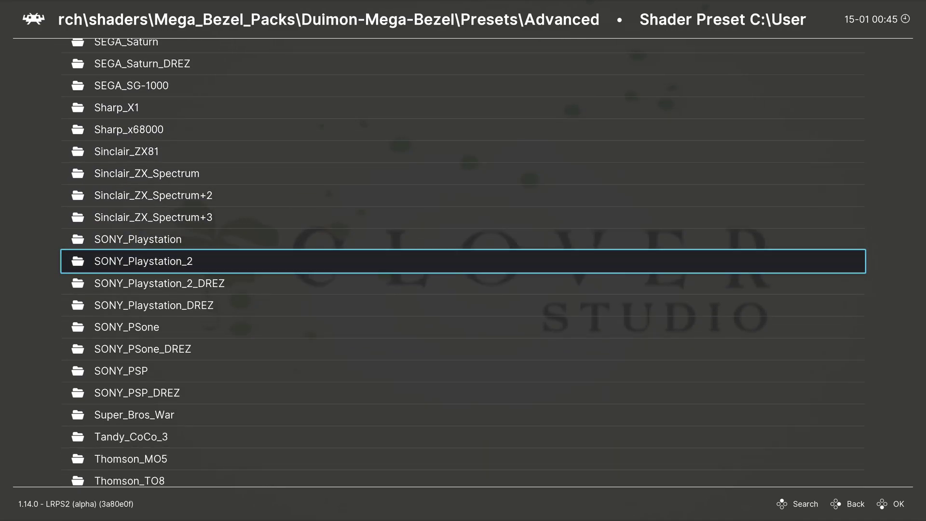
pyautogui.press('Return')
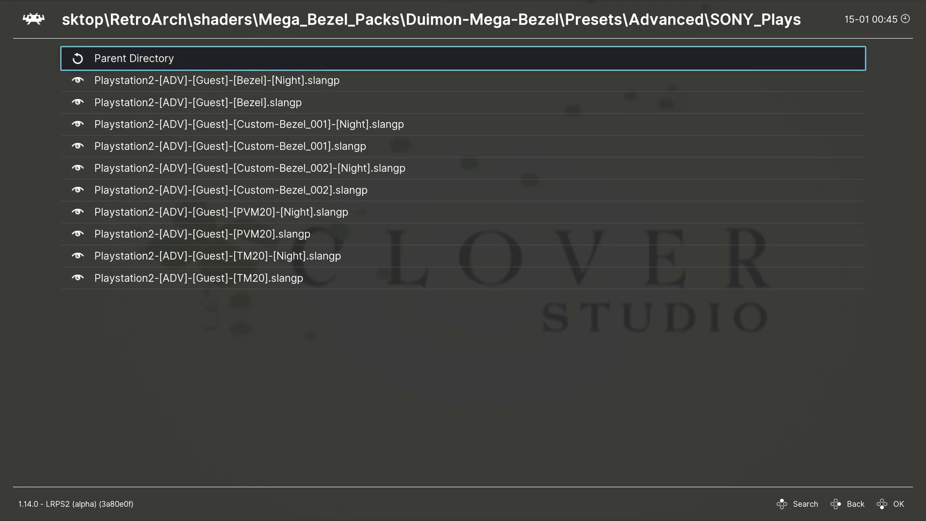
# Load the Playstation2-[ADV]-[Guest]-[Bezel].slangp shader preset for the running game.
pyautogui.press('Down')
pyautogui.press('Down')
pyautogui.press('Return')
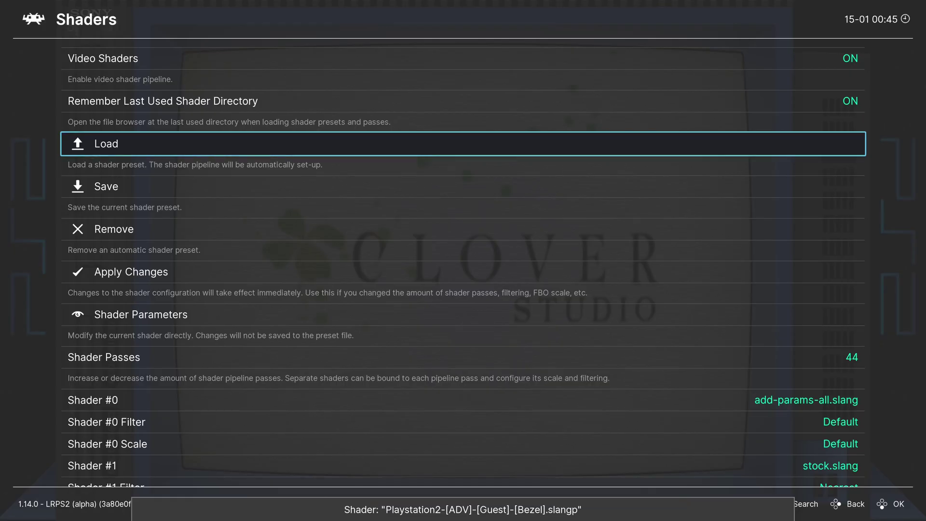